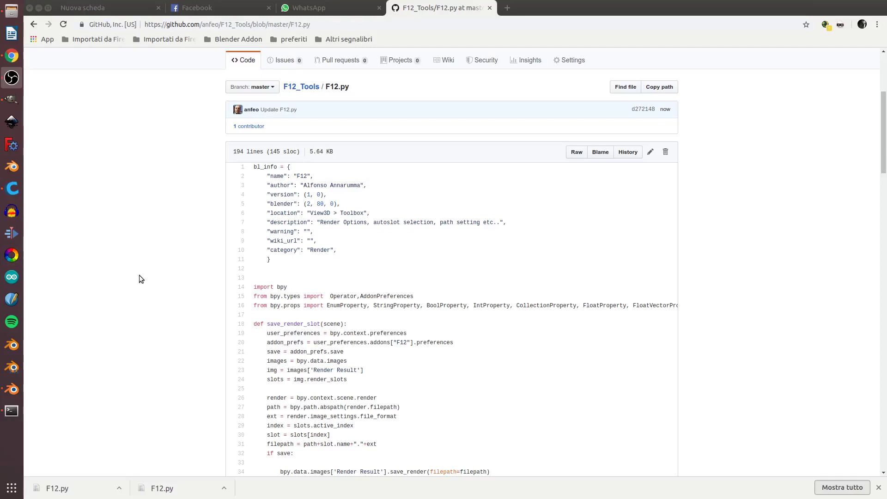
Save the raw F12.py script from GitHub into Scrivania, overwriting the existing F12.py.
{"action": "scroll", "coordinate": [366, 276], "scroll_direction": "down", "scroll_amount": 5}
{"action": "scroll", "coordinate": [366, 276], "scroll_direction": "up", "scroll_amount": 6}
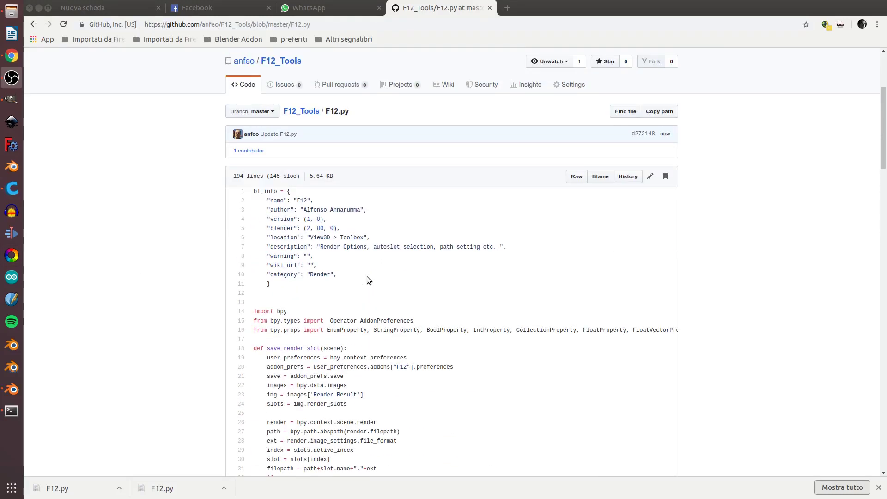
{"action": "scroll", "coordinate": [366, 279], "scroll_direction": "up", "scroll_amount": 2}
{"action": "scroll", "coordinate": [406, 273], "scroll_direction": "down", "scroll_amount": 4}
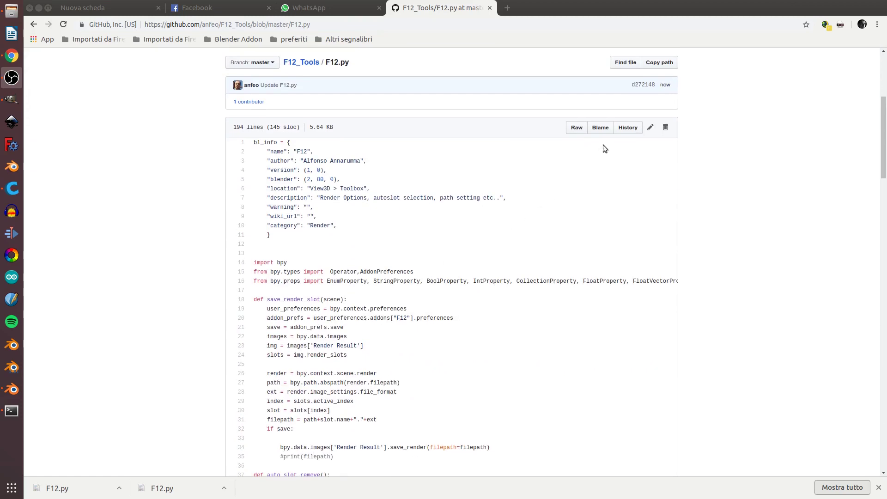
{"action": "scroll", "coordinate": [551, 196], "scroll_direction": "up", "scroll_amount": 2}
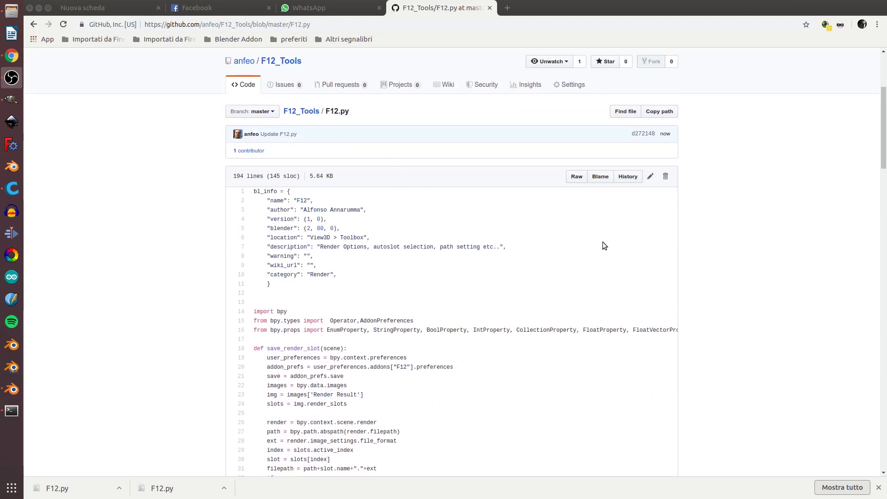
{"action": "right_click", "coordinate": [579, 179]}
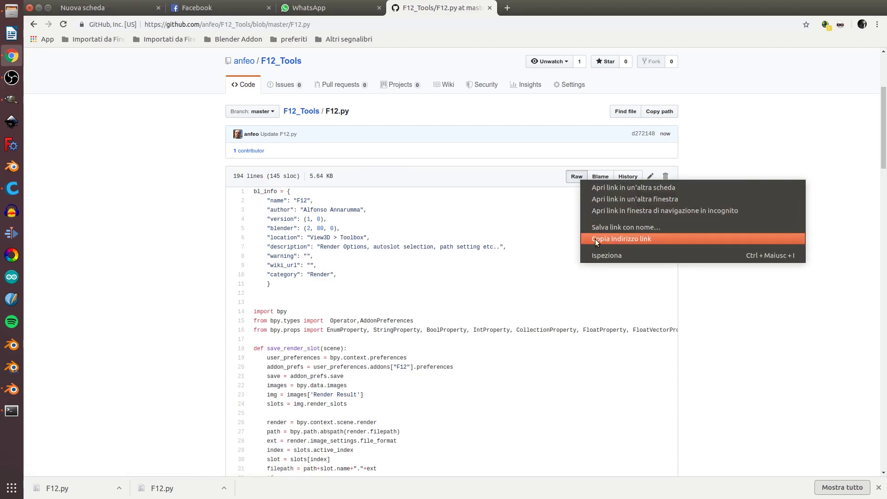
{"action": "left_click", "coordinate": [605, 224]}
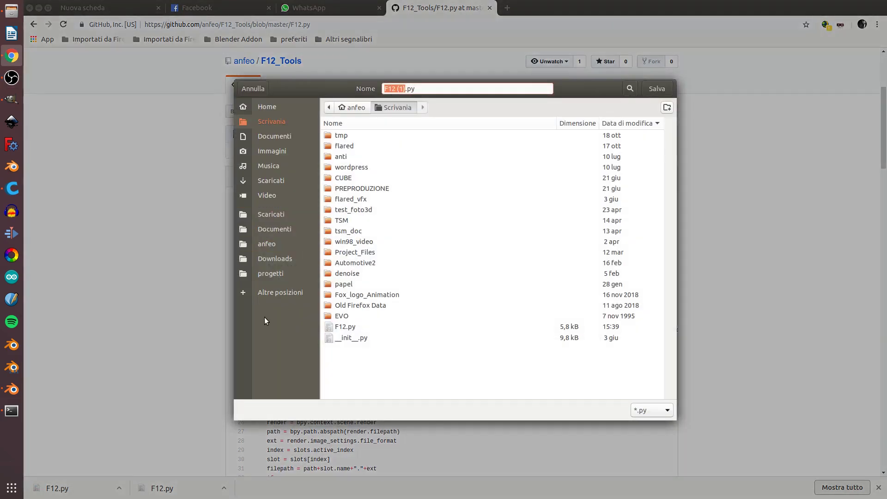
{"action": "left_click", "coordinate": [345, 326]}
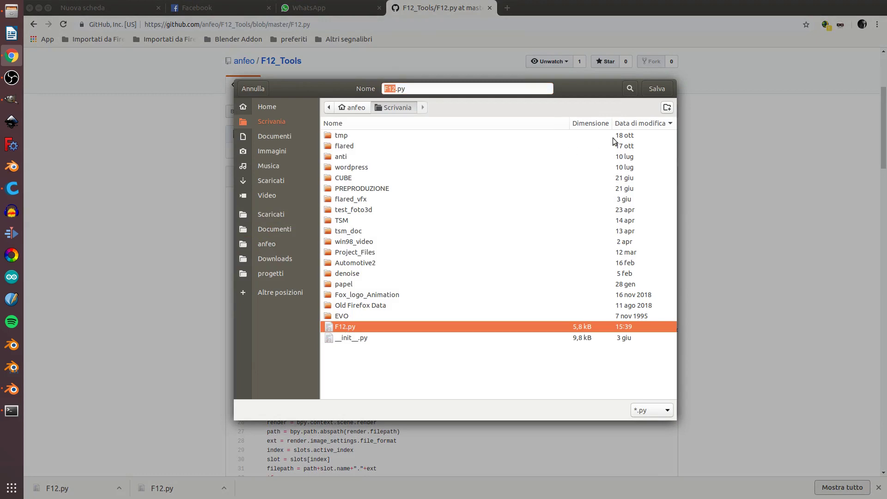
{"action": "left_click", "coordinate": [654, 90]}
{"action": "left_click", "coordinate": [495, 279]}
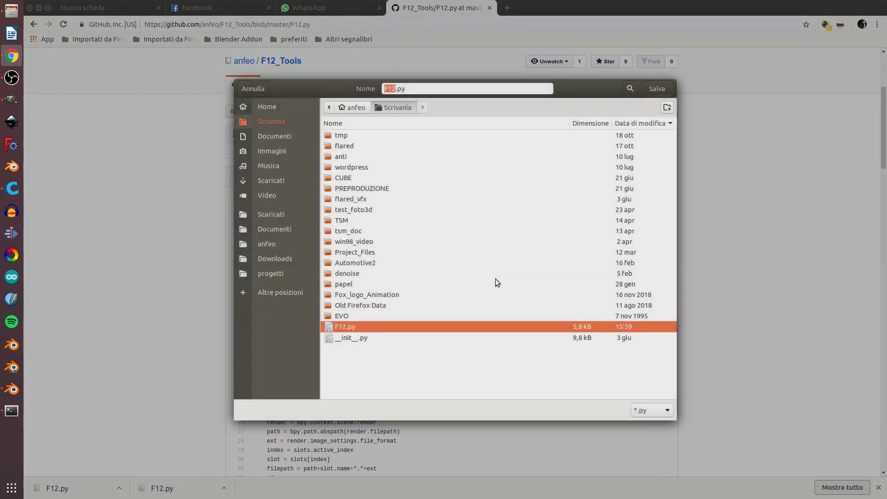
Remove the old Render: F12 add-on in Blender's Preferences.
{"action": "left_click", "coordinate": [11, 389]}
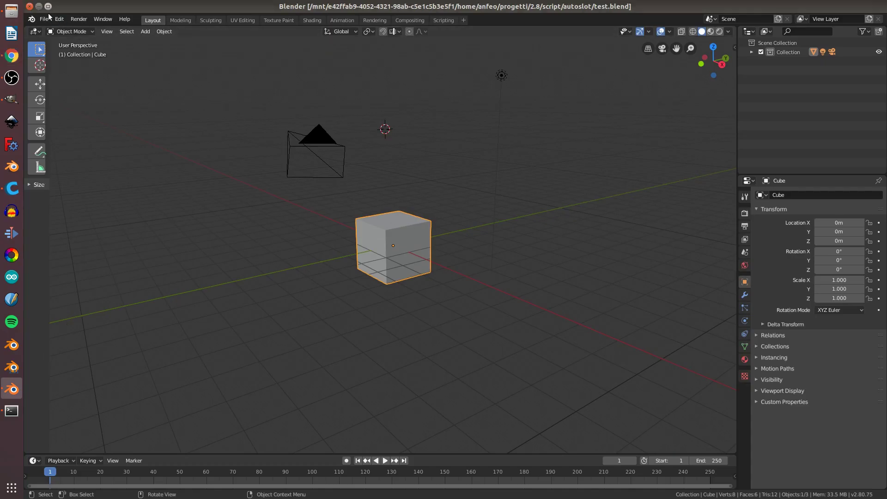
{"action": "left_click", "coordinate": [59, 19]}
{"action": "left_click", "coordinate": [80, 142]}
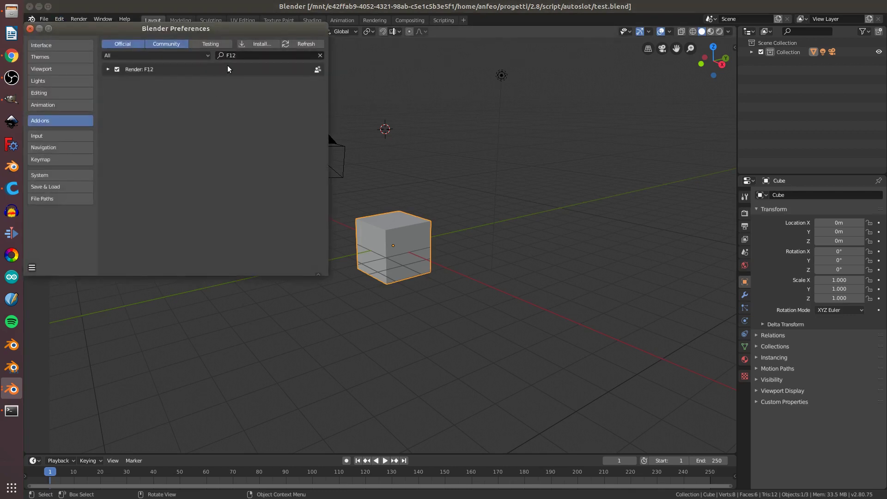
{"action": "left_click", "coordinate": [108, 69]}
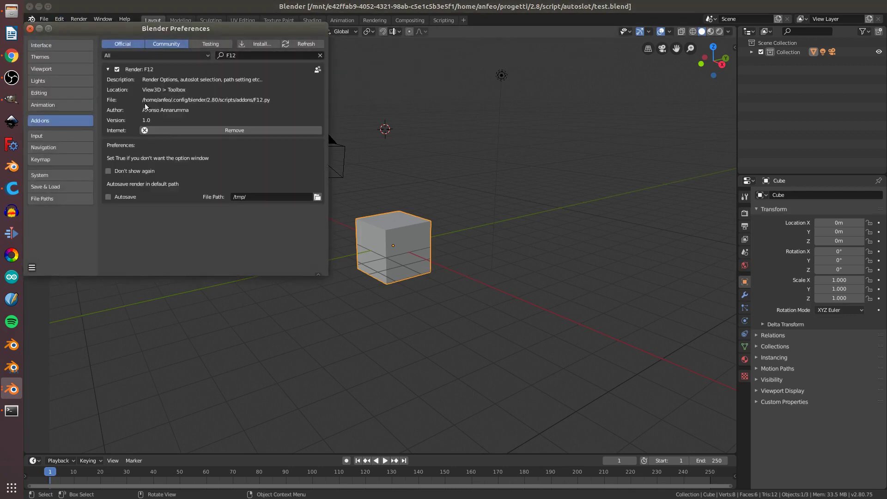
{"action": "left_click", "coordinate": [228, 130]}
{"action": "left_click", "coordinate": [233, 162]}
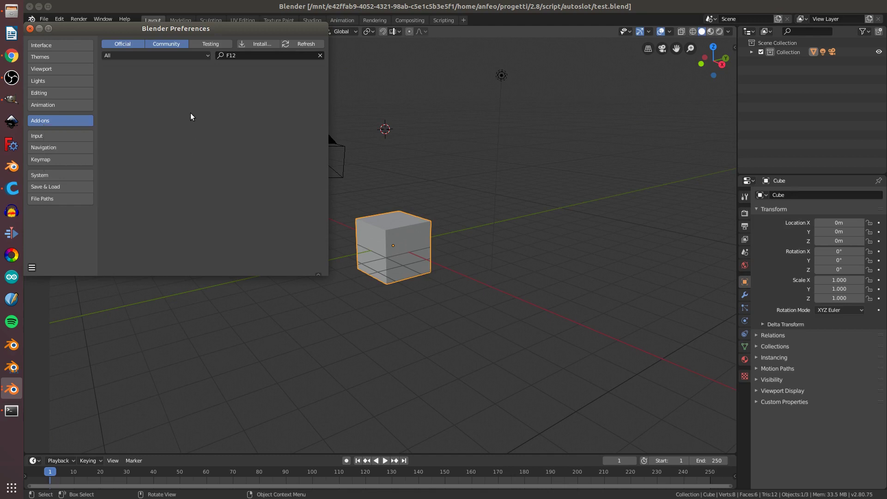
Install the downloaded F12.py from Scrivania as an add-on.
{"action": "left_click", "coordinate": [253, 45]}
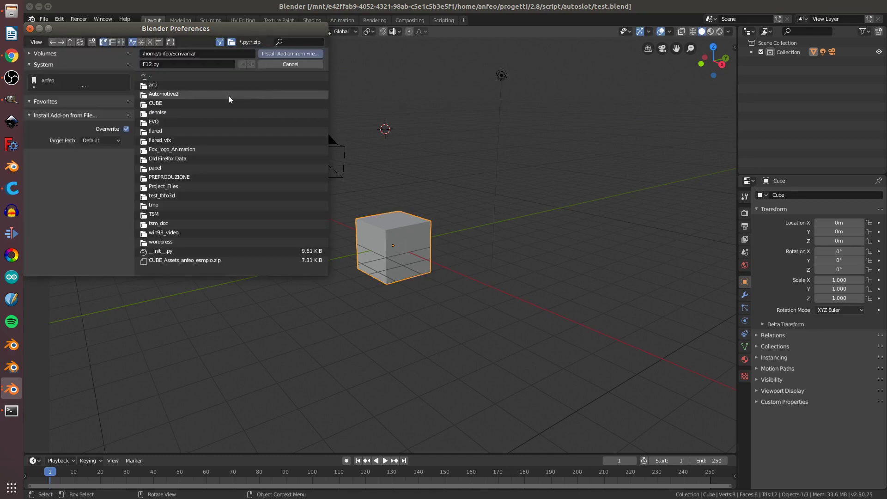
{"action": "scroll", "coordinate": [149, 242], "scroll_direction": "down", "scroll_amount": 2}
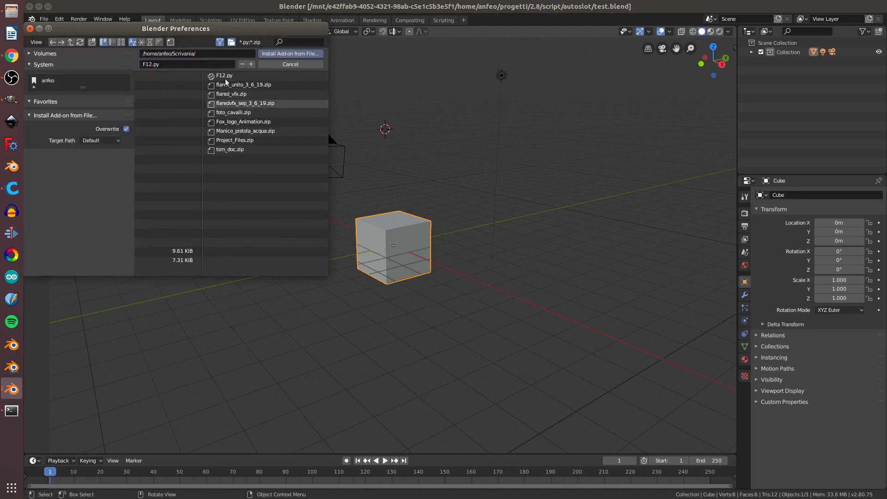
{"action": "left_click", "coordinate": [222, 77]}
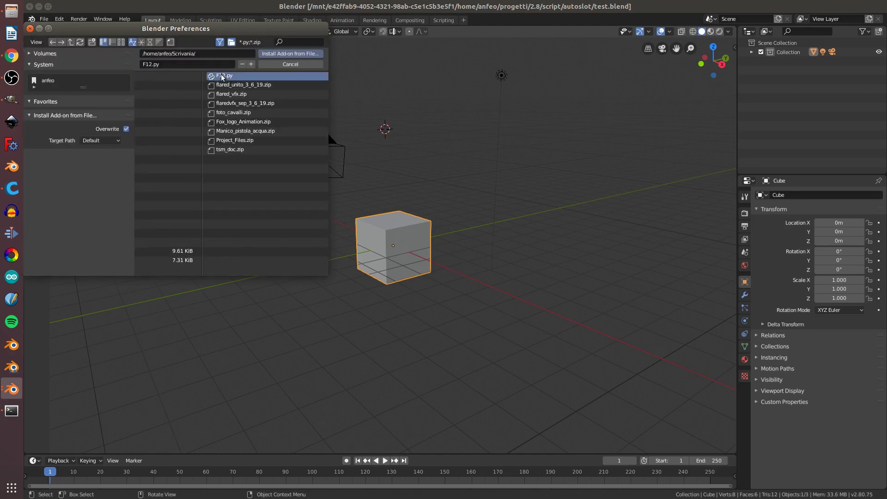
{"action": "left_click", "coordinate": [294, 54]}
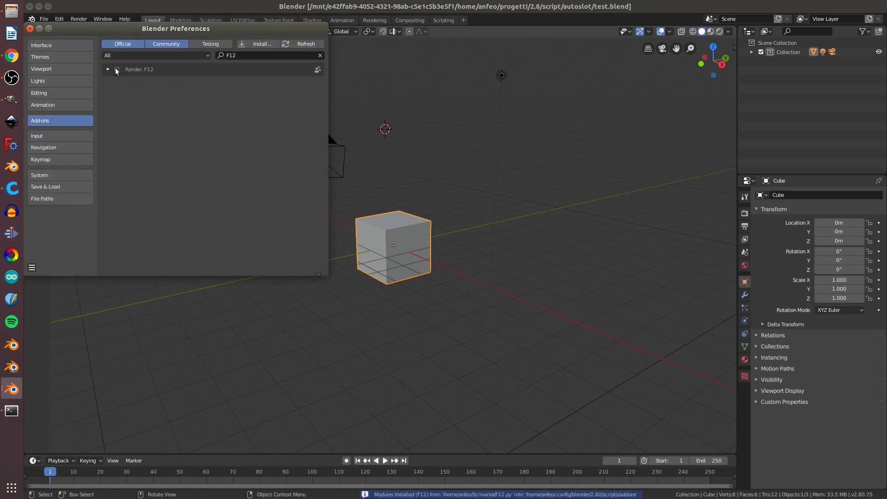
Close Preferences, bring up the F12 render output tools, and switch to camera view.
{"action": "left_click", "coordinate": [29, 28]}
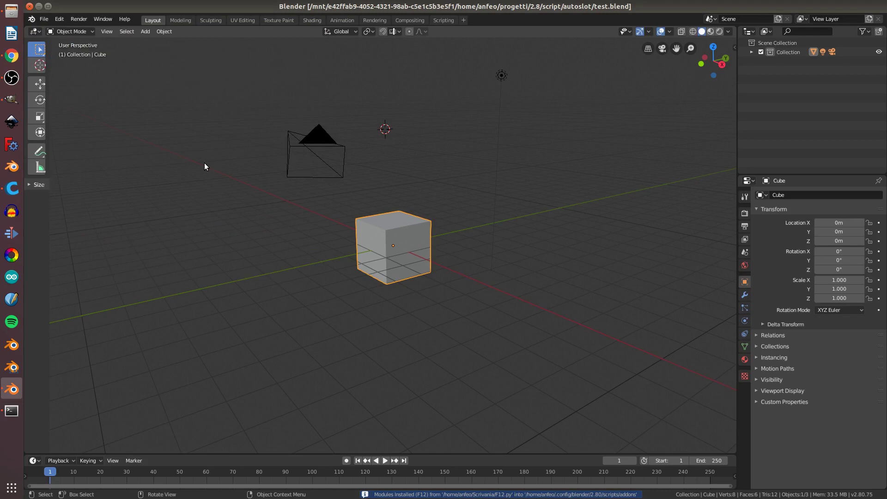
{"action": "key", "text": "F12"}
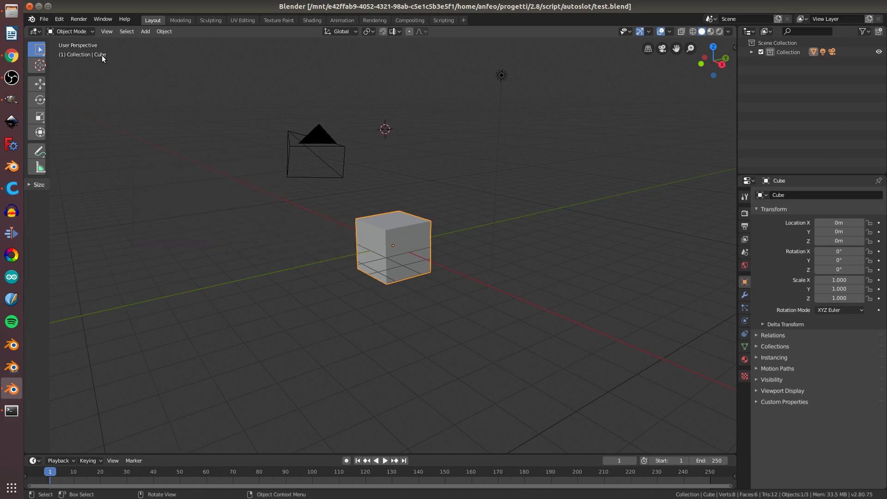
{"action": "left_click", "coordinate": [45, 21]}
{"action": "mouse_move", "coordinate": [59, 70]}
{"action": "key", "text": "KP_0"}
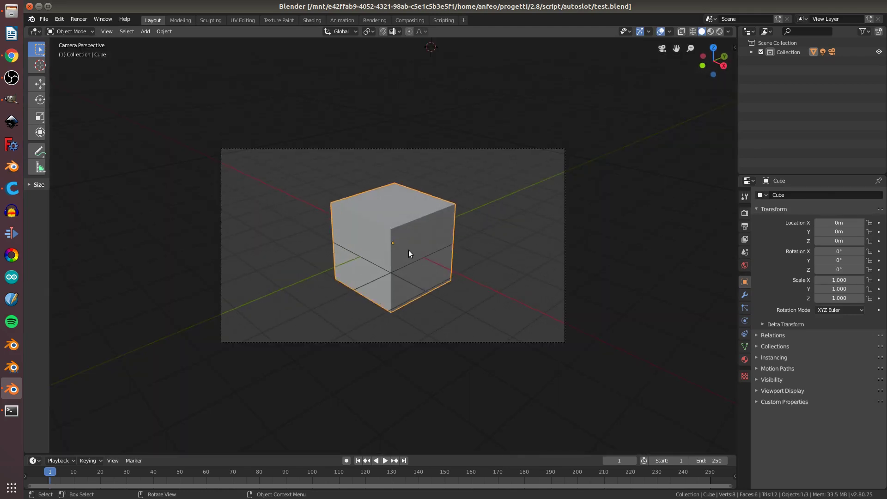
{"action": "key", "text": "alt"}
Change the render output file path from /tmp/ to //Render_folder/.
{"action": "key", "text": "F12"}
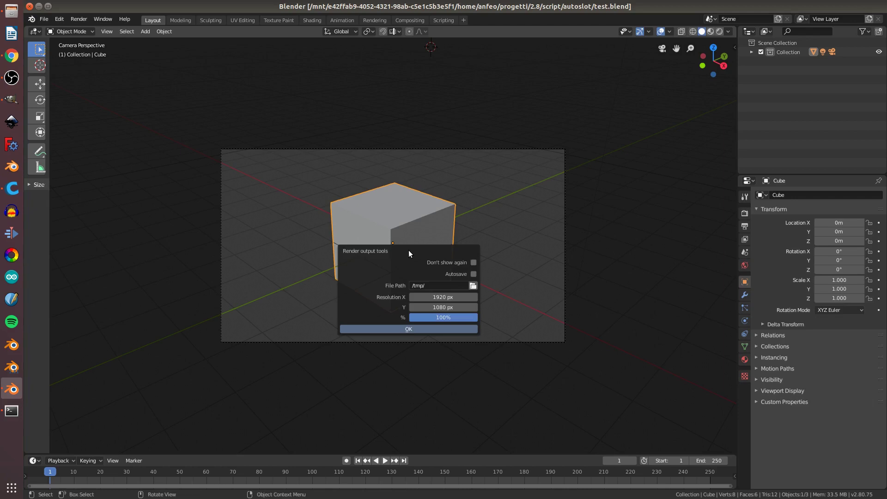
{"action": "left_click", "coordinate": [423, 287]}
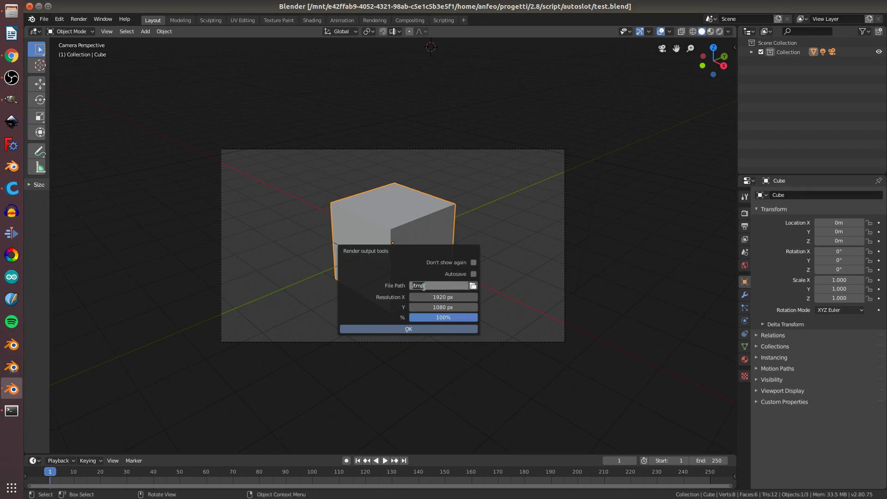
{"action": "key", "text": "ctrl+a"}
{"action": "type", "text": "//"}
{"action": "key", "text": "shift"}
{"action": "type", "text": "Render_folder/"}
{"action": "key", "text": "Return"}
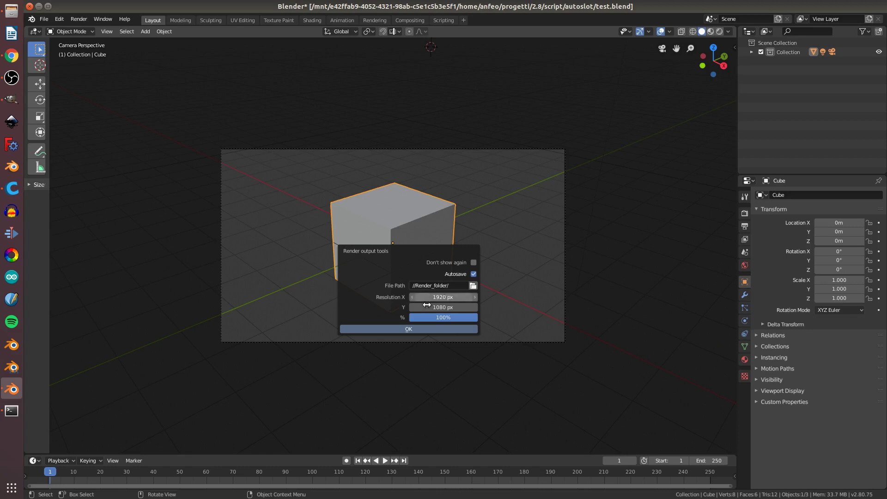
Render the cube into Slot 2, then close the render window.
{"action": "left_click", "coordinate": [407, 328]}
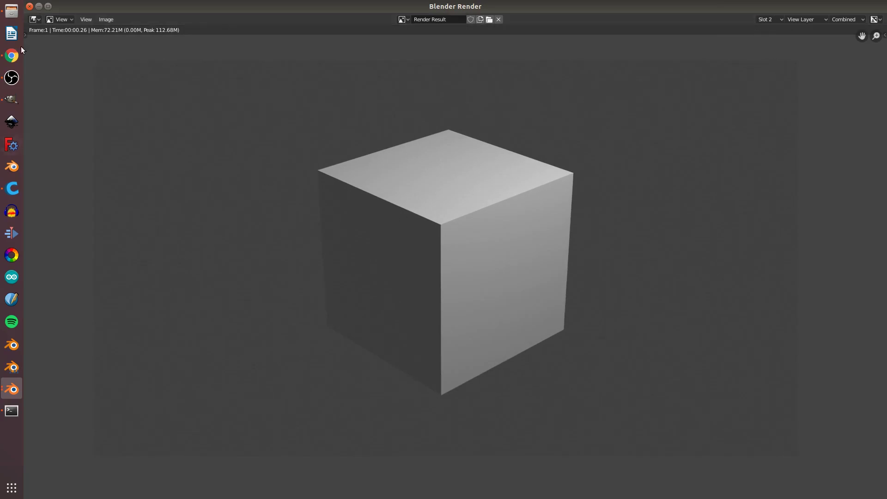
{"action": "left_click", "coordinate": [30, 6]}
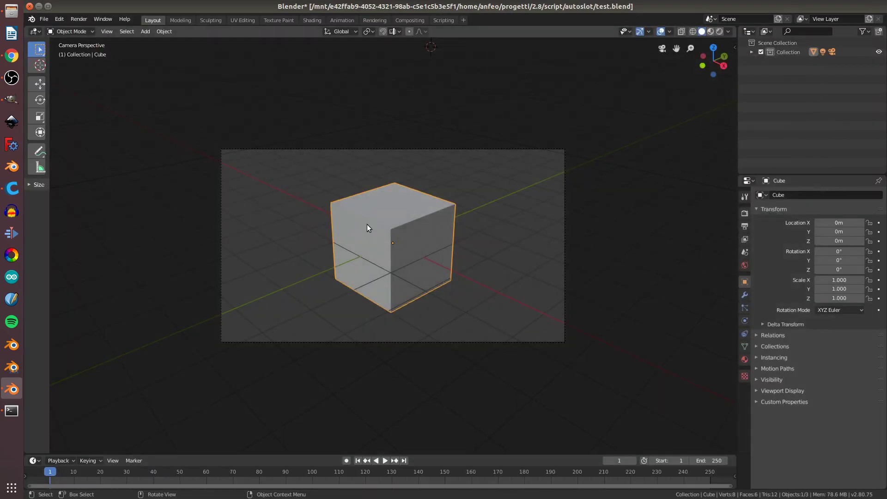
Taper the cube by scaling its top face to about half size.
{"action": "key", "text": "Tab"}
{"action": "key", "text": "alt+a"}
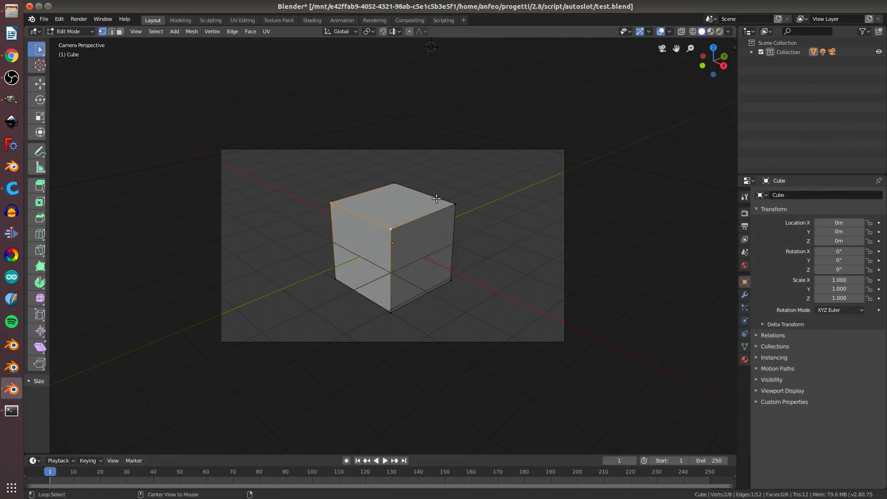
{"action": "left_click_drag", "start_coordinate": [318, 173], "coordinate": [477, 267]}
{"action": "key", "text": "s"}
{"action": "left_click", "coordinate": [423, 257]}
{"action": "key", "text": "Tab"}
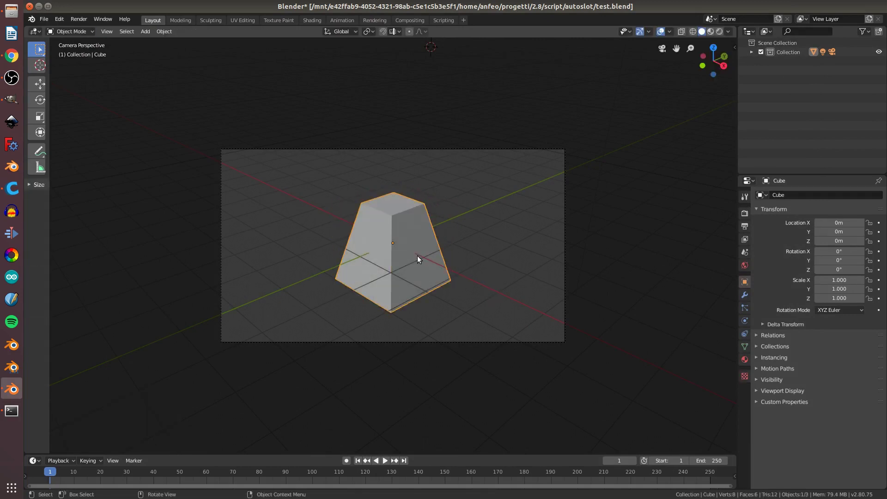
Render the tapered cube into Slot 3, compare it with Slot 2, and close the view.
{"action": "key", "text": "ctrl+F12"}
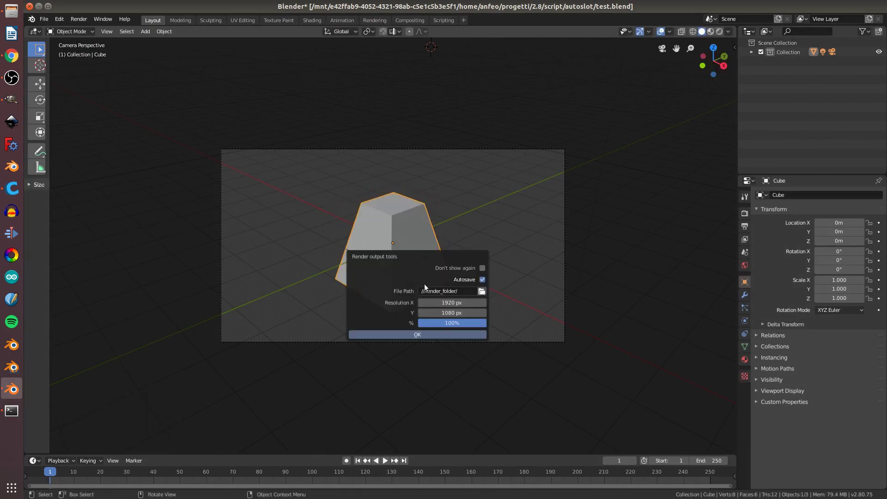
{"action": "left_click", "coordinate": [418, 334]}
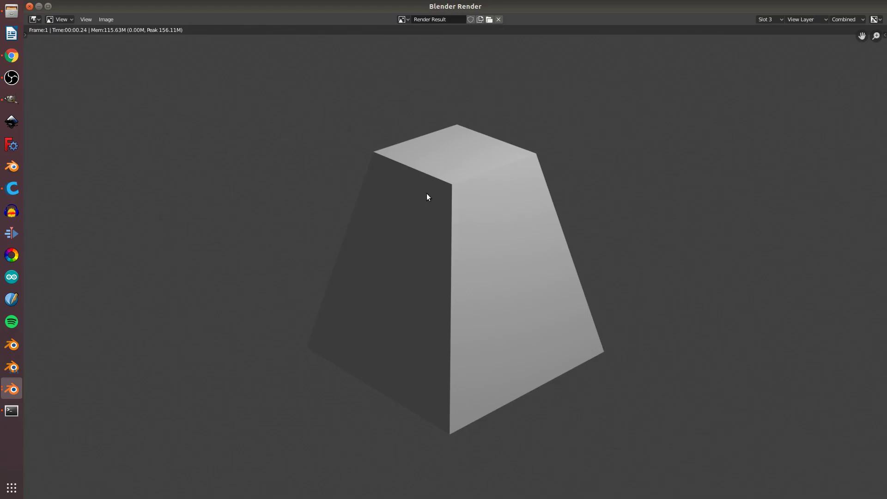
{"action": "left_click", "coordinate": [769, 20]}
{"action": "left_click", "coordinate": [769, 99]}
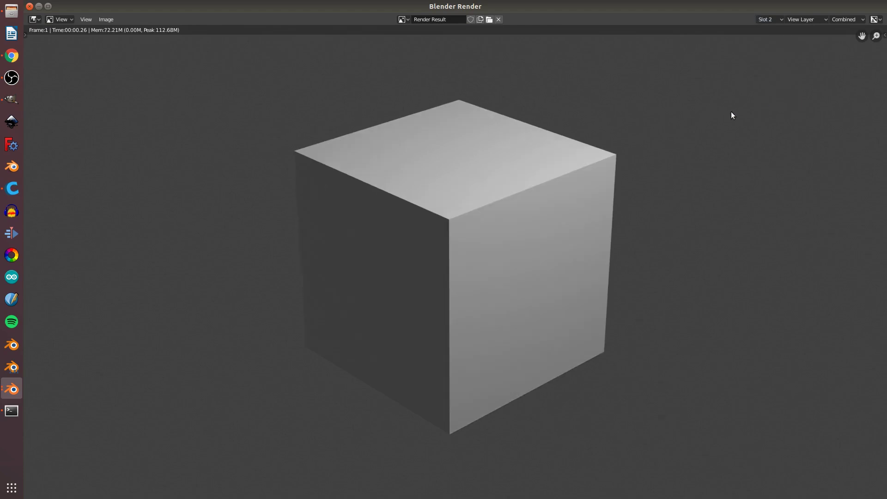
{"action": "left_click", "coordinate": [770, 23]}
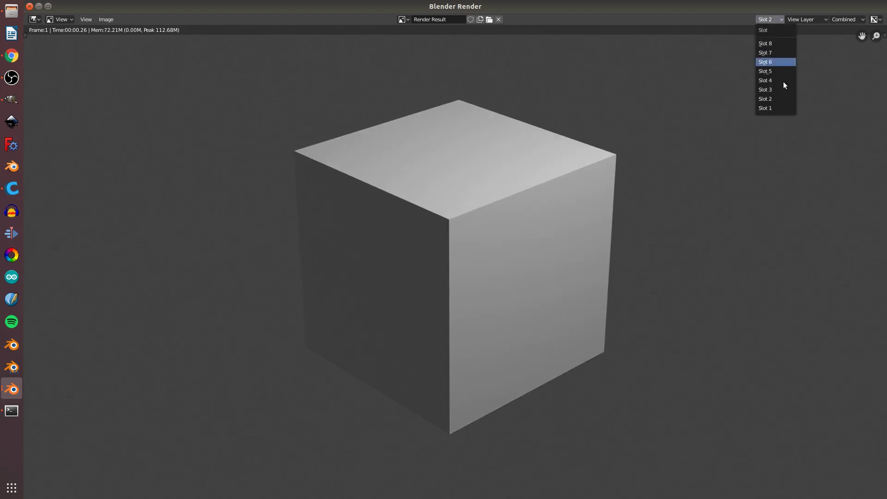
{"action": "left_click", "coordinate": [783, 88]}
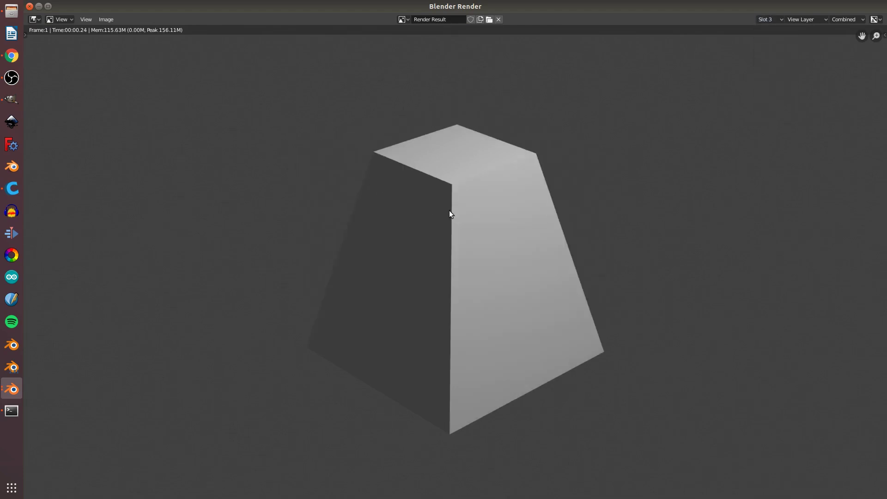
{"action": "key", "text": "Escape"}
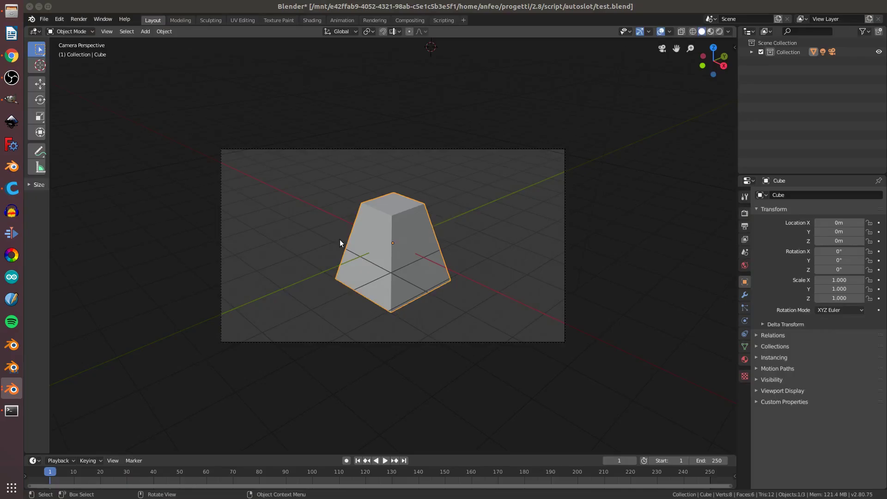
Duplicate the tapered cube four times, scattering copies left, back right and front.
{"action": "key", "text": "shift+d"}
{"action": "left_click", "coordinate": [351, 277]}
{"action": "key", "text": "shift+d"}
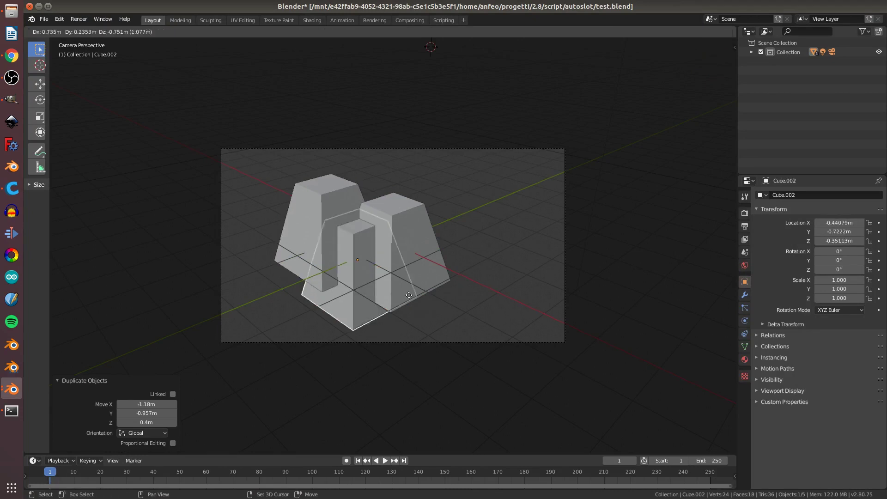
{"action": "left_click", "coordinate": [482, 245]}
{"action": "key", "text": "shift+d"}
{"action": "left_click", "coordinate": [397, 307]}
{"action": "key", "text": "shift+d"}
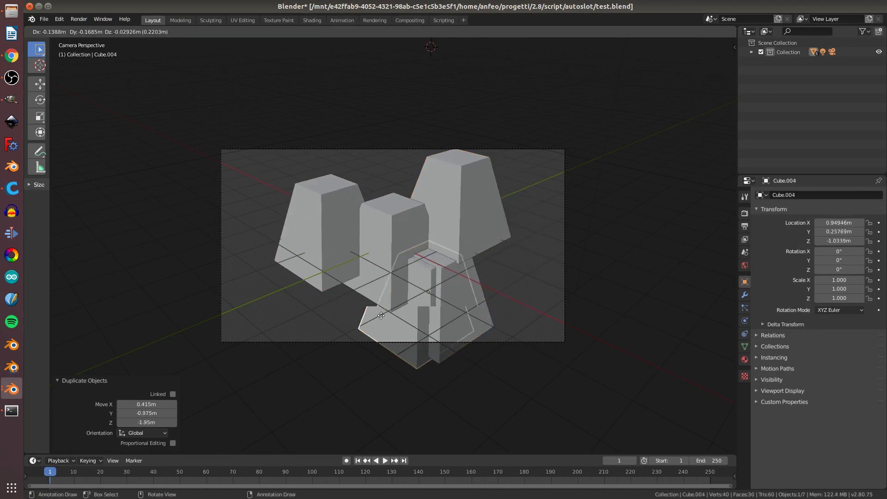
{"action": "left_click", "coordinate": [355, 303]}
Render the five-cube scene with autosave to //Render_folder/ and close the render view.
{"action": "key", "text": "F12"}
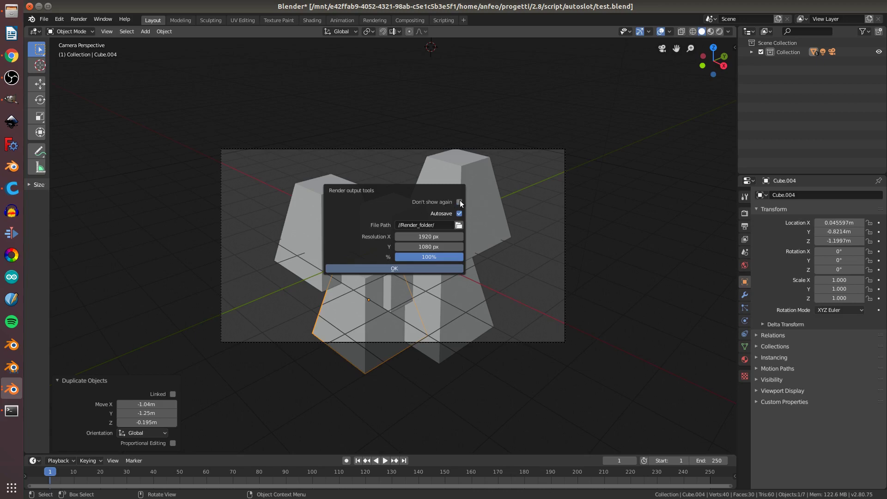
{"action": "left_click", "coordinate": [384, 267]}
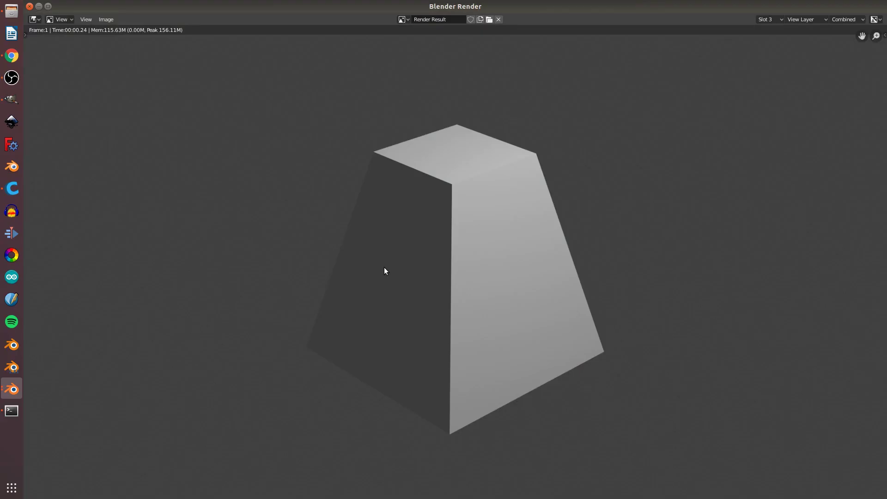
{"action": "key", "text": "Escape"}
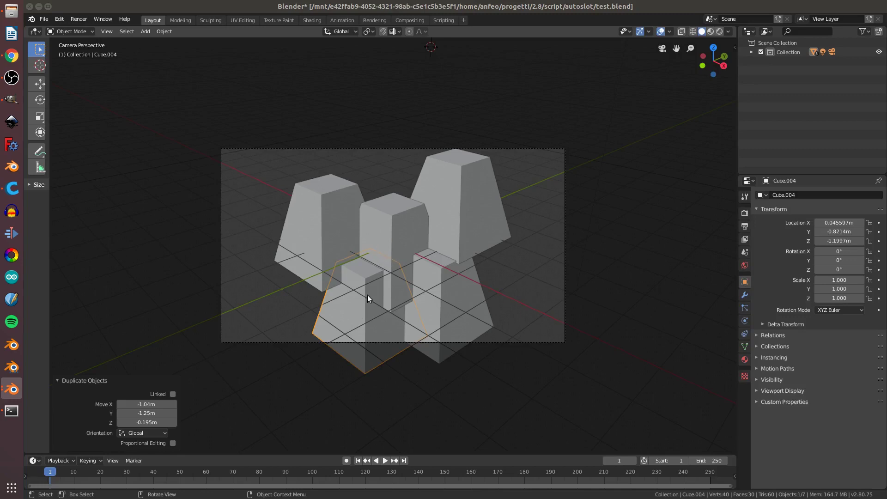
Select Cube.002 and change its material's base colour from white to red.
{"action": "left_click", "coordinate": [482, 237]}
{"action": "left_click", "coordinate": [744, 360]}
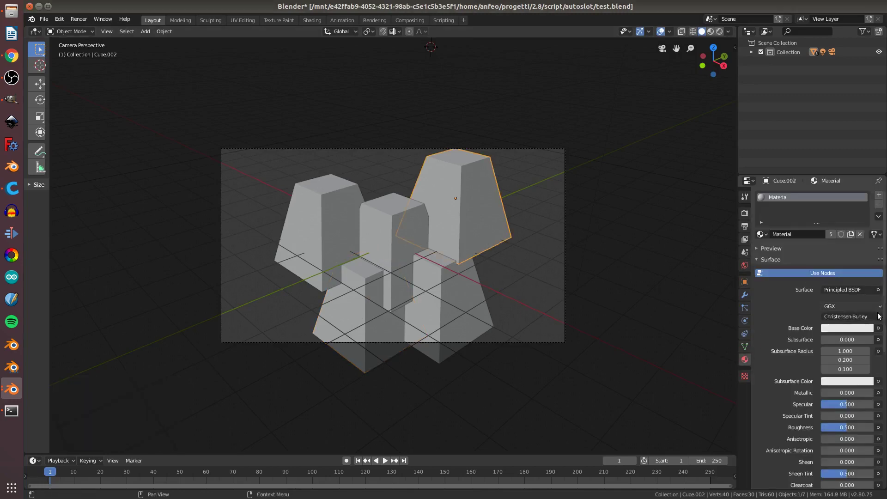
{"action": "left_click", "coordinate": [846, 328]}
{"action": "left_click_drag", "start_coordinate": [822, 254], "coordinate": [817, 262]}
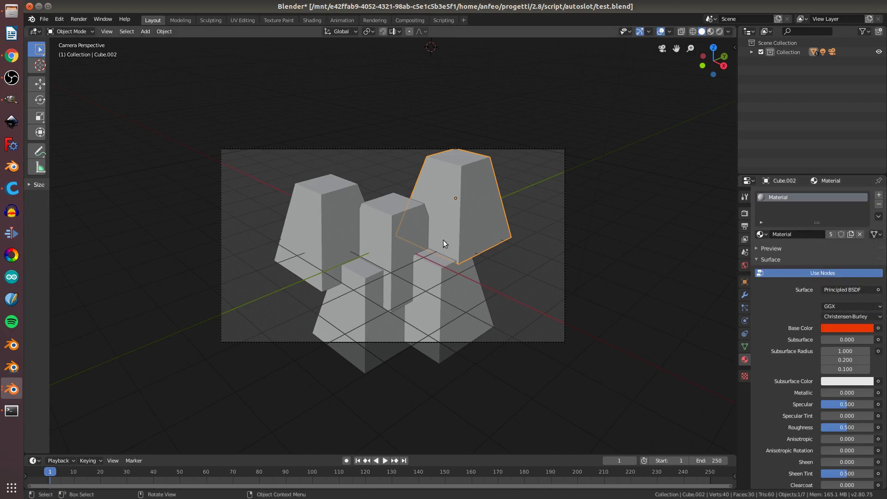
Render the red cubes into Slot 5 and close the render view.
{"action": "key", "text": "F12"}
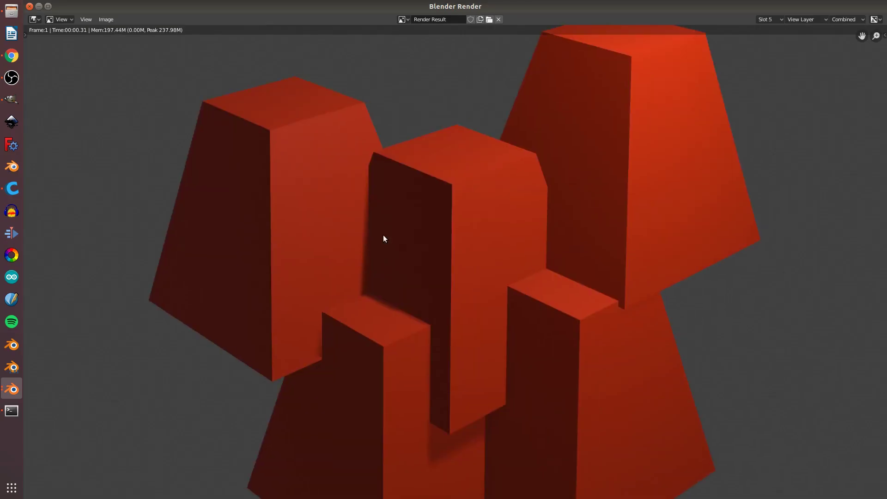
{"action": "scroll", "coordinate": [383, 236], "scroll_direction": "down", "scroll_amount": 1}
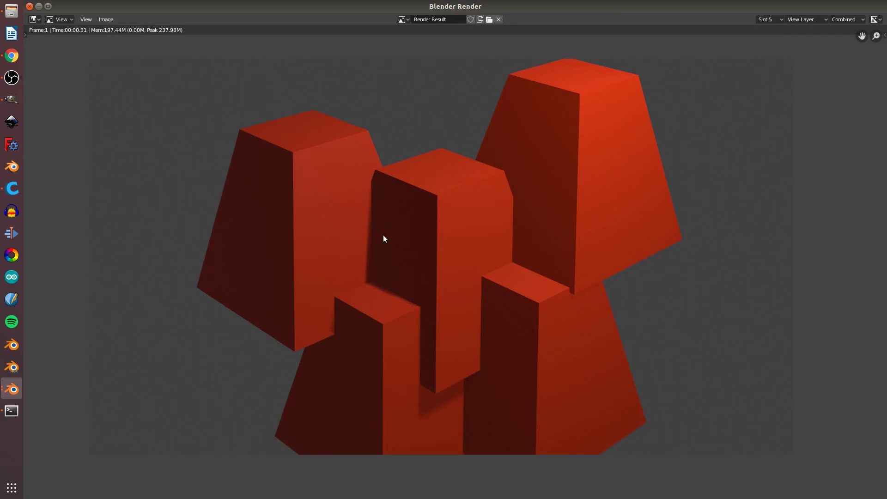
{"action": "key", "text": "Escape"}
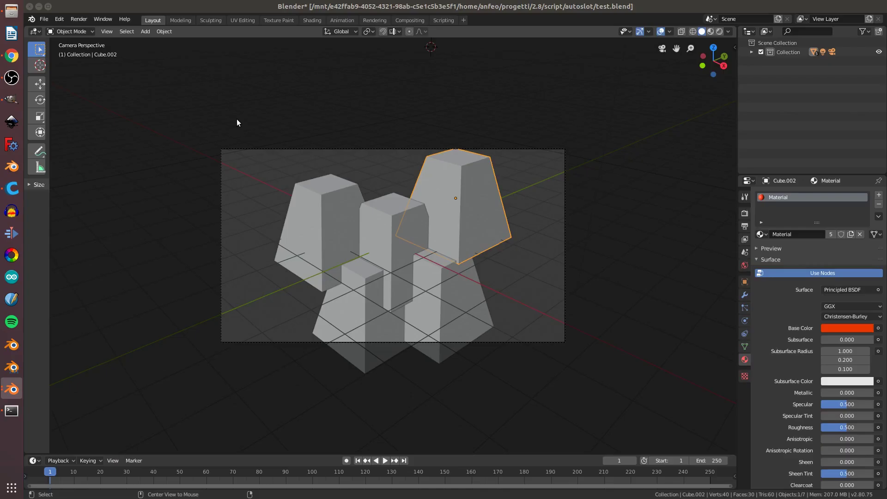
{"action": "left_click", "coordinate": [64, 21]}
{"action": "left_click", "coordinate": [96, 141]}
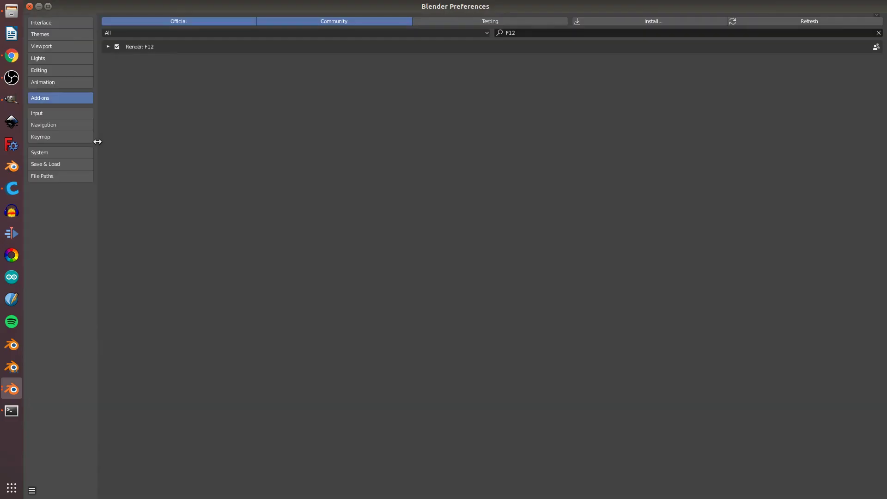
{"action": "left_click", "coordinate": [107, 47]}
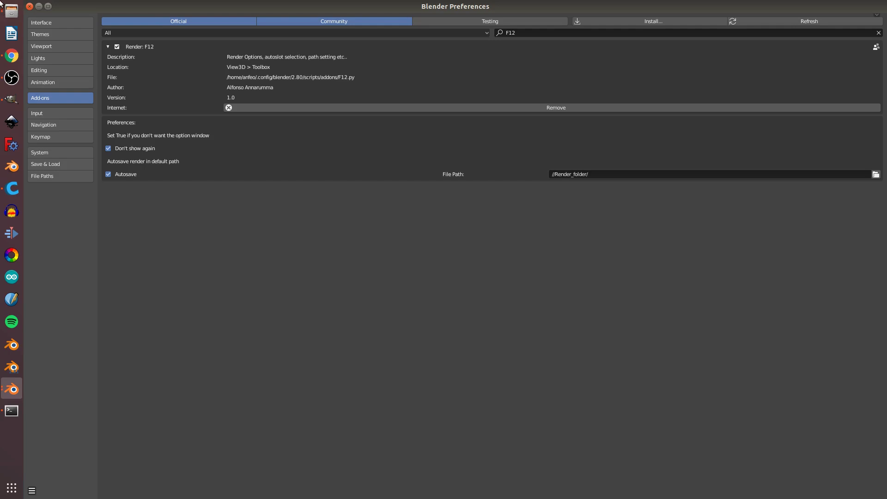
{"action": "left_click", "coordinate": [29, 6]}
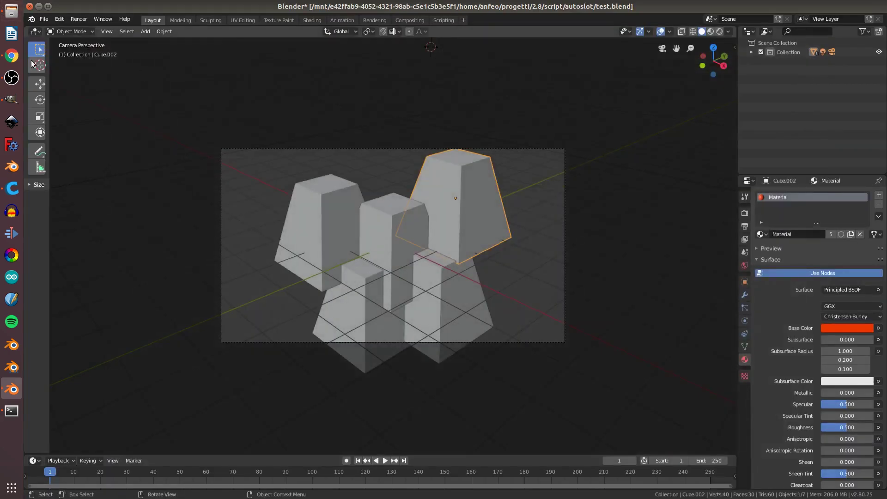
Open a Files window and navigate progetti > 2.8 > script > autoslot > Render_folder.
{"action": "right_click", "coordinate": [11, 14]}
{"action": "left_click", "coordinate": [11, 13]}
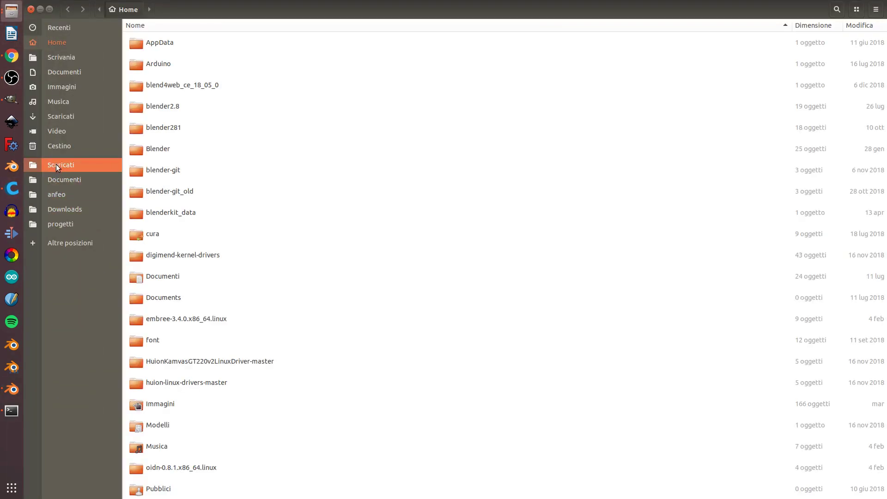
{"action": "left_click", "coordinate": [62, 220]}
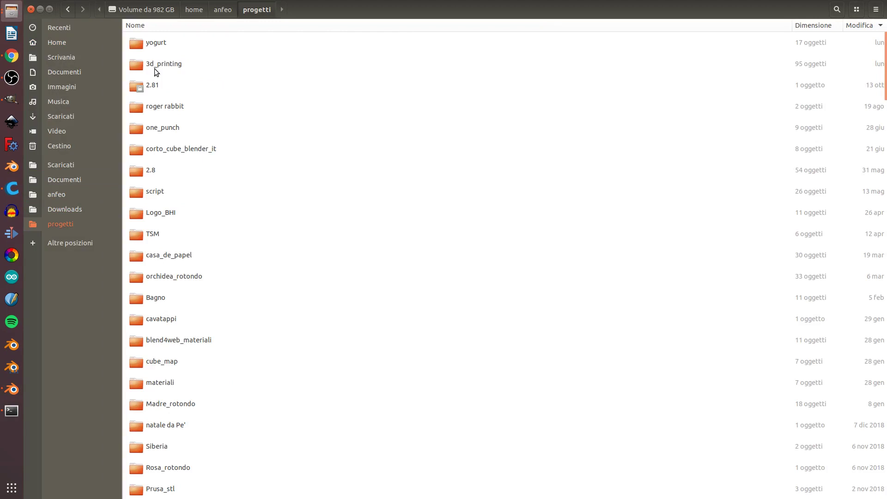
{"action": "double_click", "coordinate": [147, 170]}
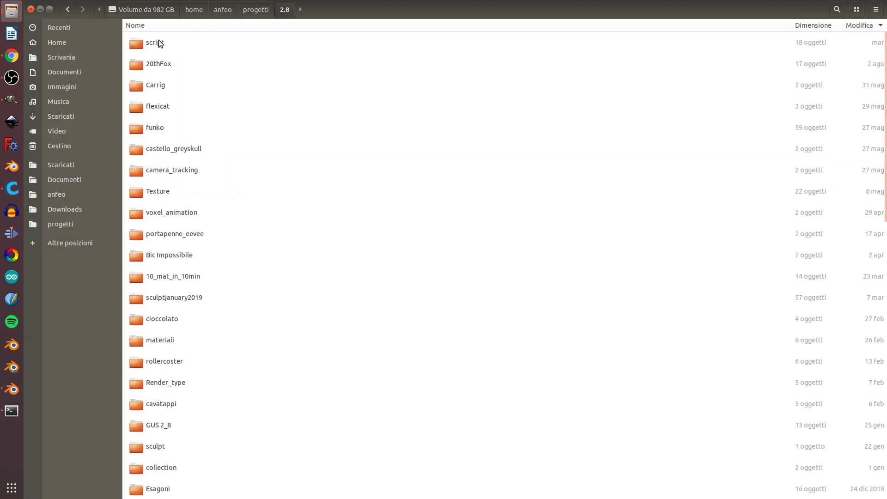
{"action": "double_click", "coordinate": [159, 43]}
{"action": "double_click", "coordinate": [152, 43]}
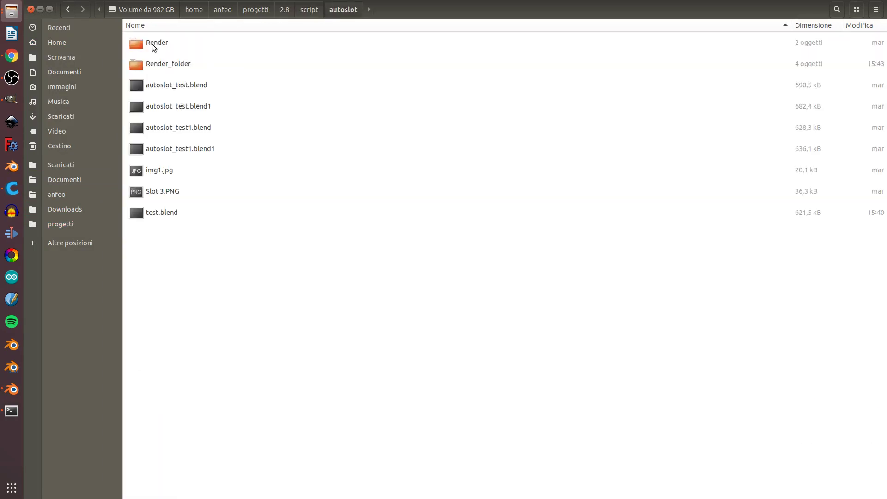
{"action": "left_click", "coordinate": [158, 65]}
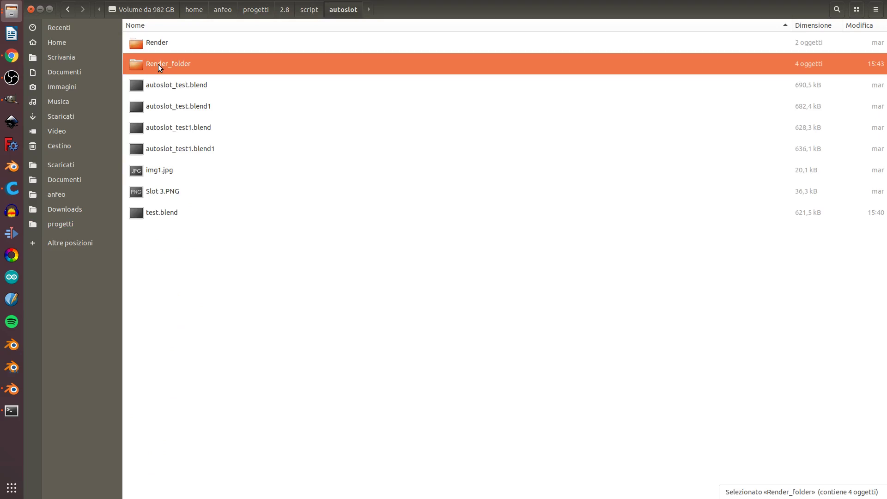
{"action": "double_click", "coordinate": [158, 64]}
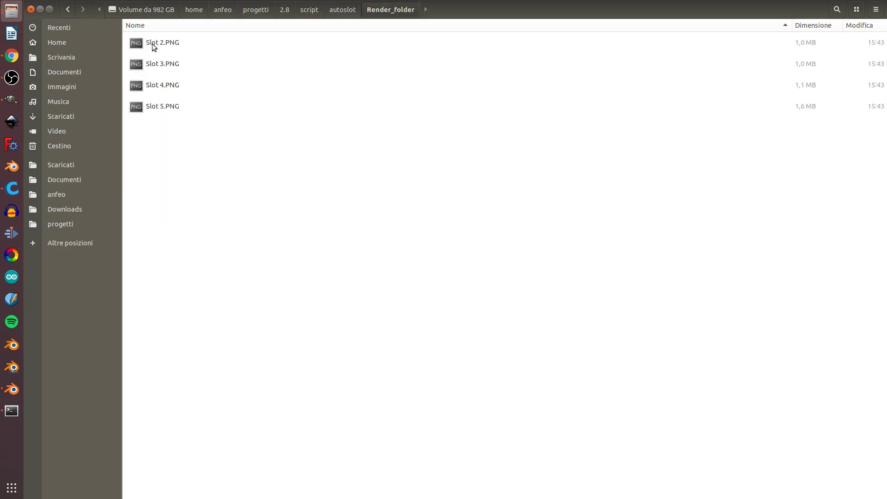
{"action": "double_click", "coordinate": [151, 43]}
{"action": "left_click", "coordinate": [700, 253]}
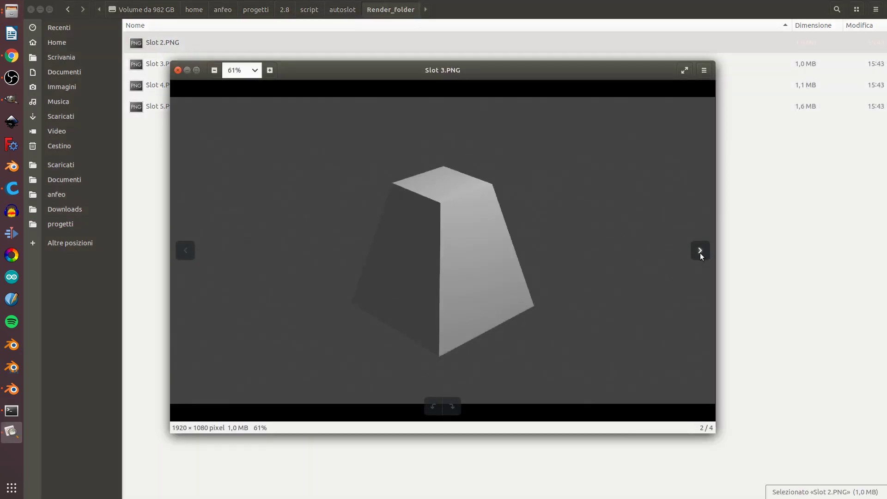
{"action": "left_click", "coordinate": [699, 253]}
{"action": "left_click", "coordinate": [700, 253]}
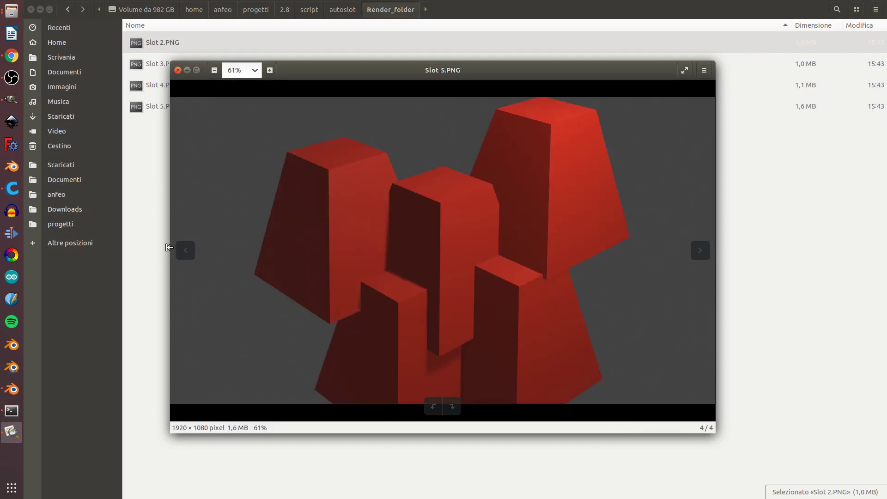
{"action": "left_click", "coordinate": [185, 251]}
{"action": "left_click", "coordinate": [185, 250]}
{"action": "left_click", "coordinate": [184, 251]}
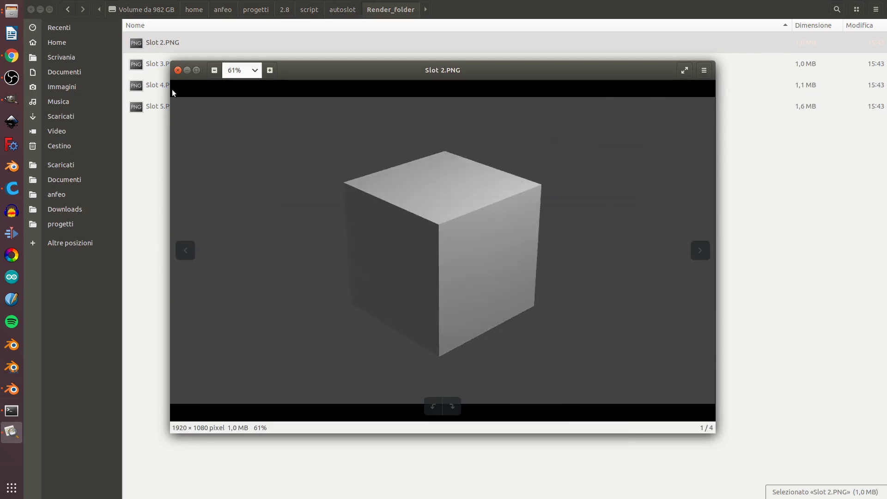
{"action": "left_click", "coordinate": [178, 70]}
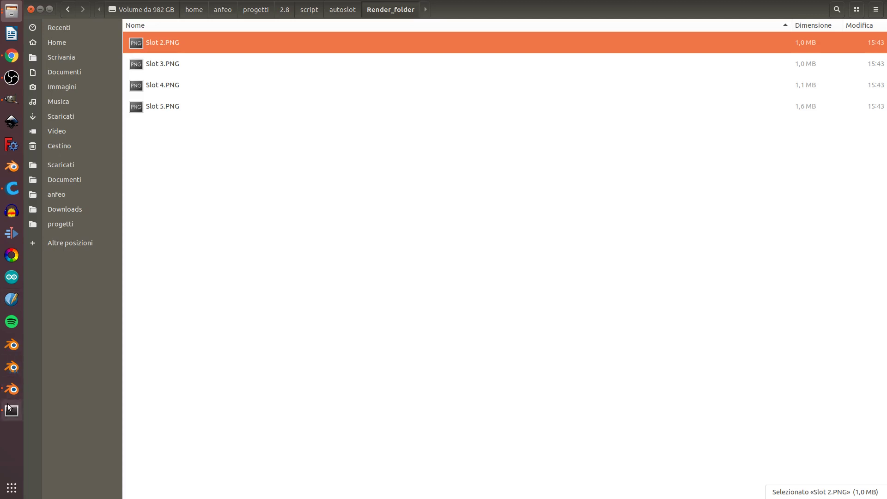